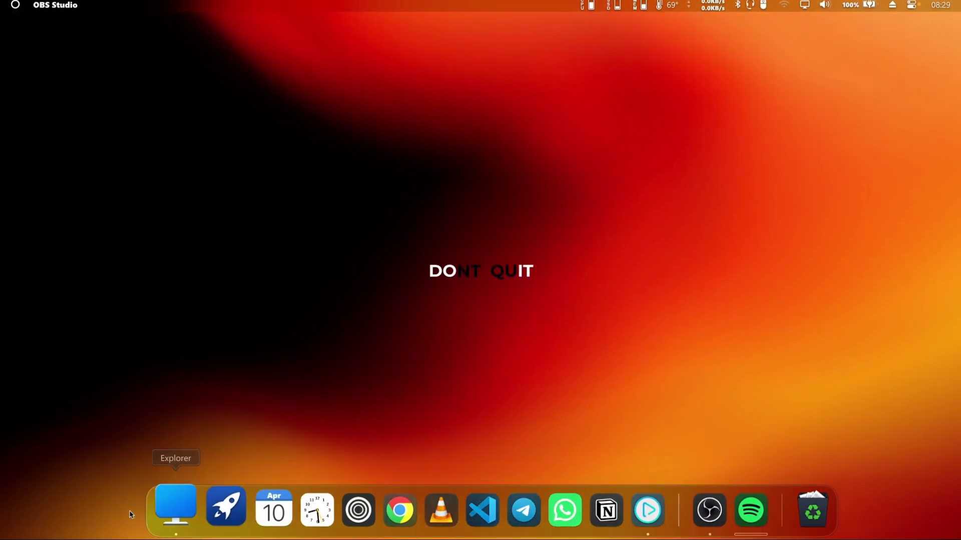
- Open the dock preferences and move through Look & Behaviour and Launchpad to the Advanced page
right_click(730, 510)
click(780, 439)
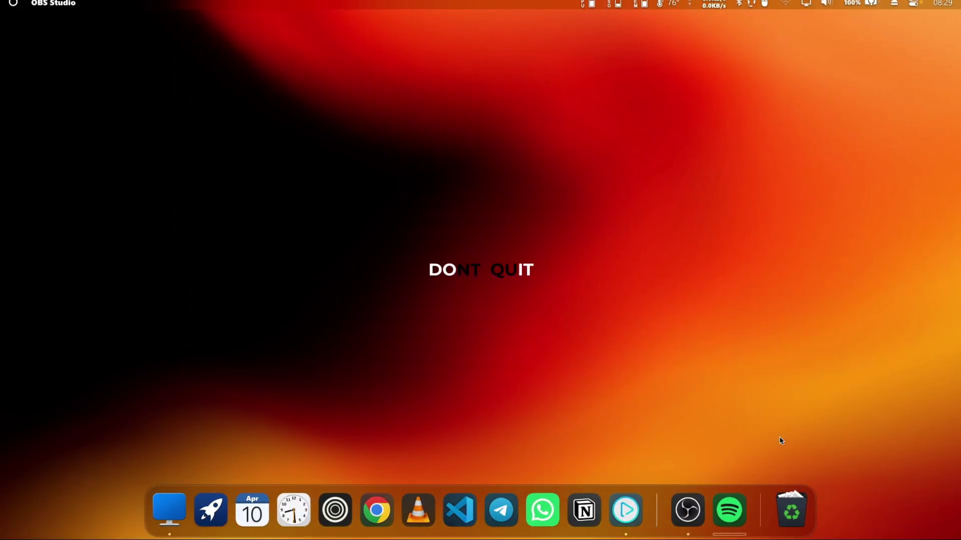
click(330, 320)
click(318, 340)
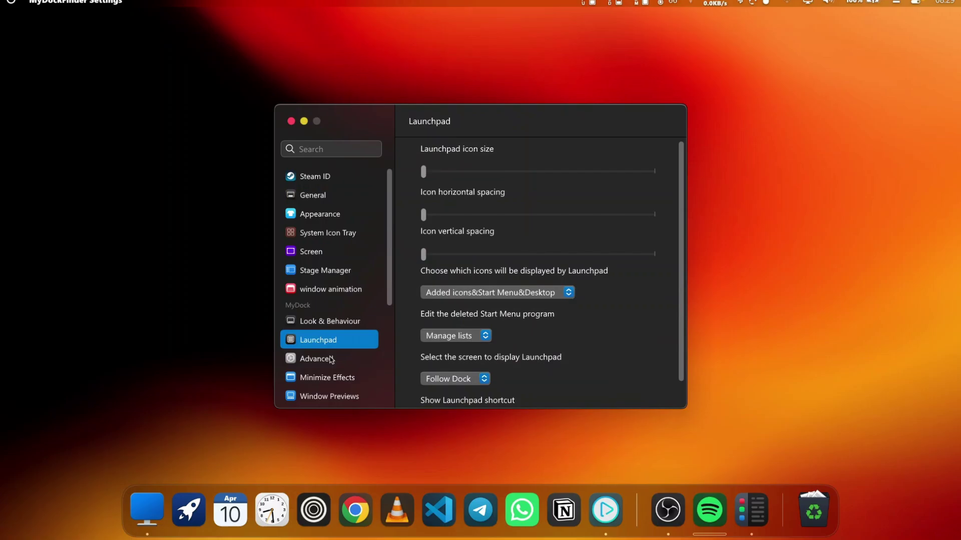
click(330, 359)
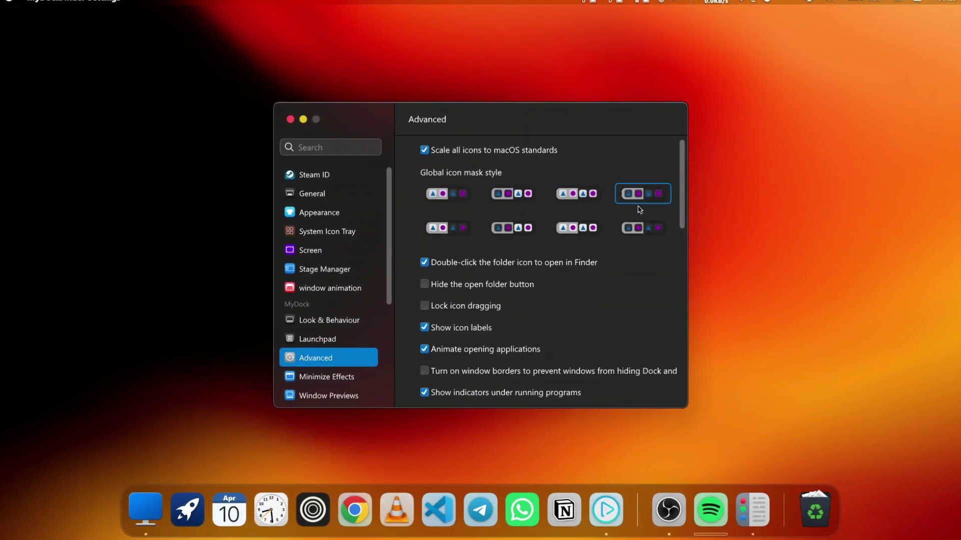
- Preview several icon mask styles, ending on the fourth style
click(499, 192)
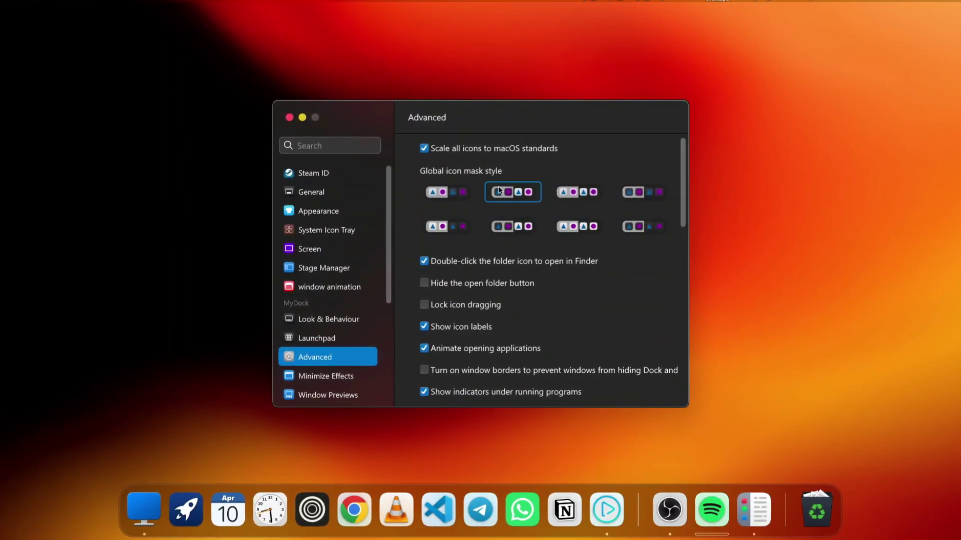
click(447, 192)
click(447, 226)
click(643, 192)
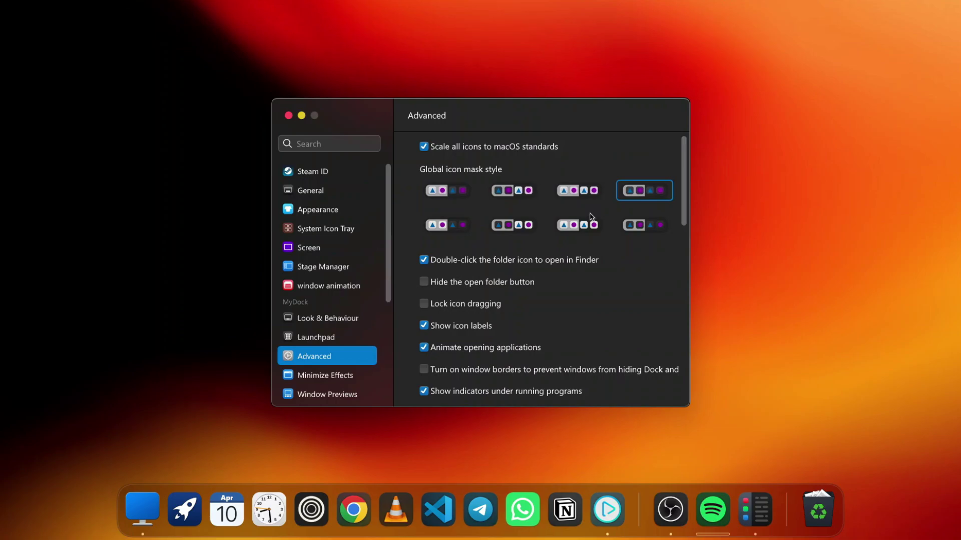
- Browse the Minimize Effects, MyFinder Look & Behaviour, Time & Date and Audio settings pages
click(325, 375)
scroll(340, 315, down, 3)
click(328, 325)
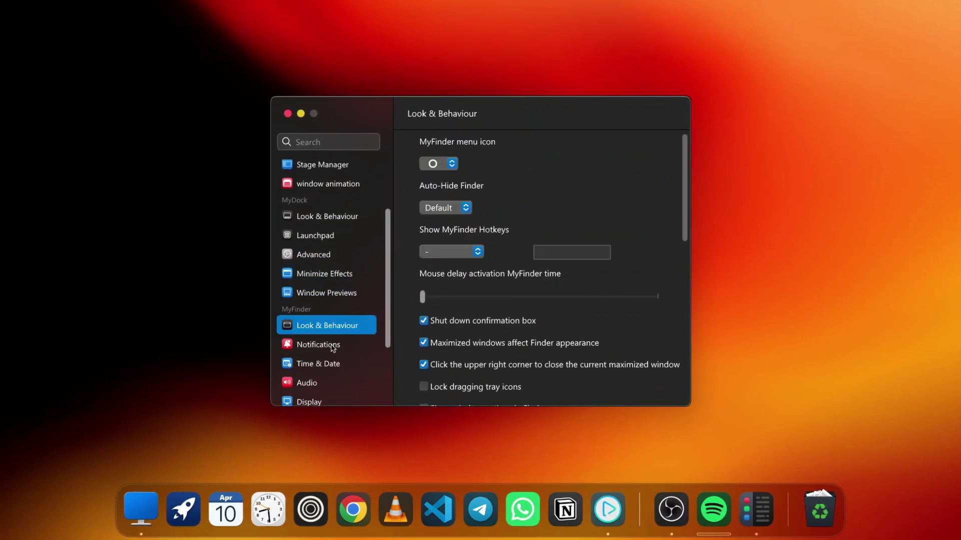
click(318, 364)
click(306, 383)
scroll(321, 350, down, 2)
- Browse the Network, Hardware Status, Battery, Dynamic Wallpapers and Display settings pages
click(310, 319)
click(324, 338)
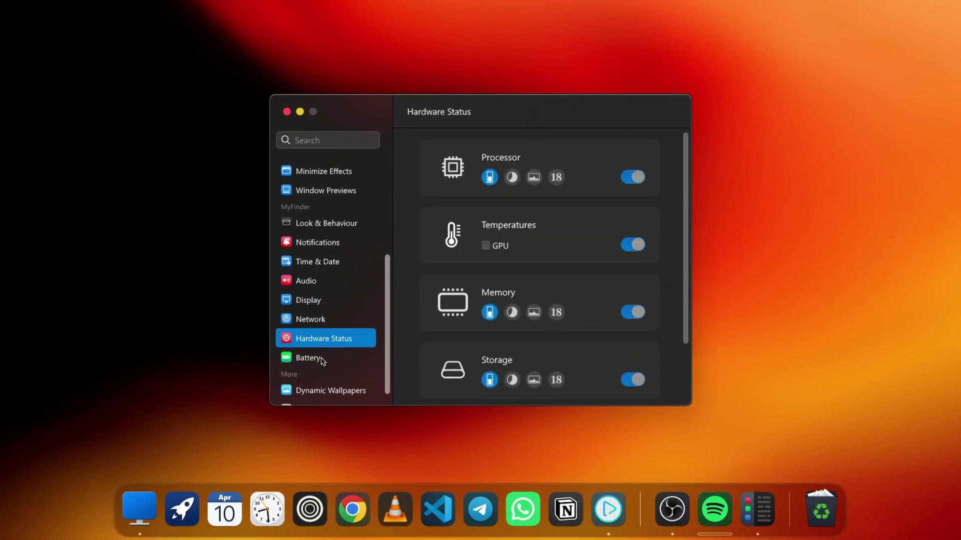
click(320, 358)
click(333, 390)
click(346, 339)
click(340, 301)
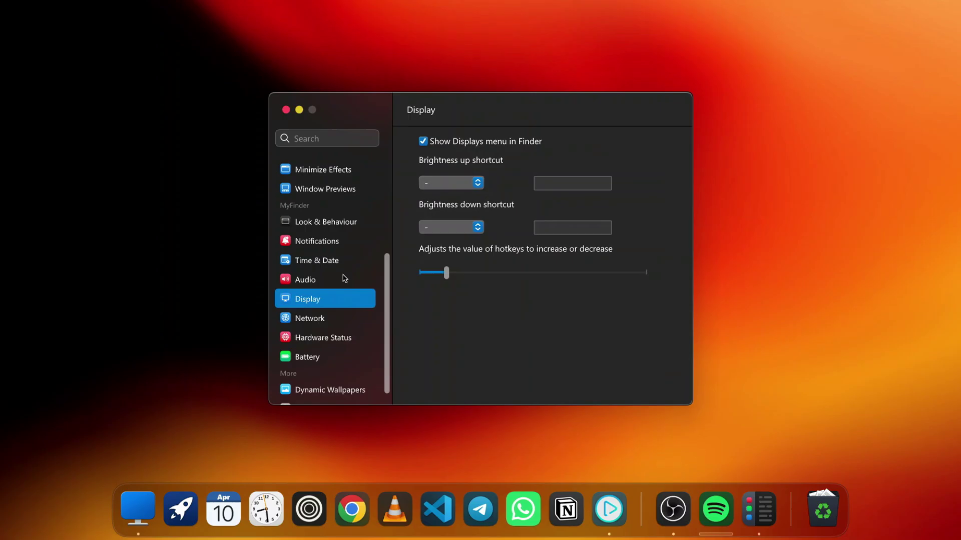
- Review the Audio volume and brightness style choices, then show the menu-bar network traffic details
click(344, 279)
click(450, 225)
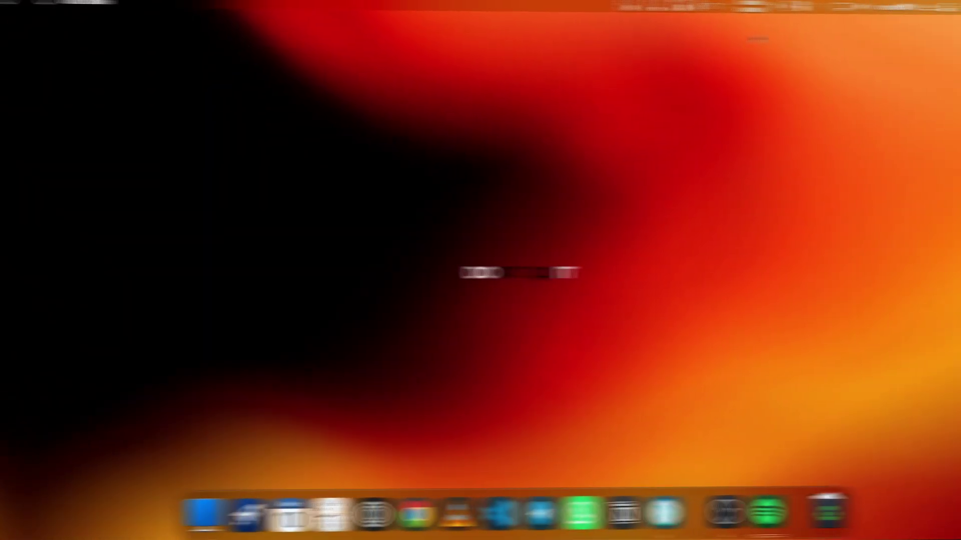
click(729, 5)
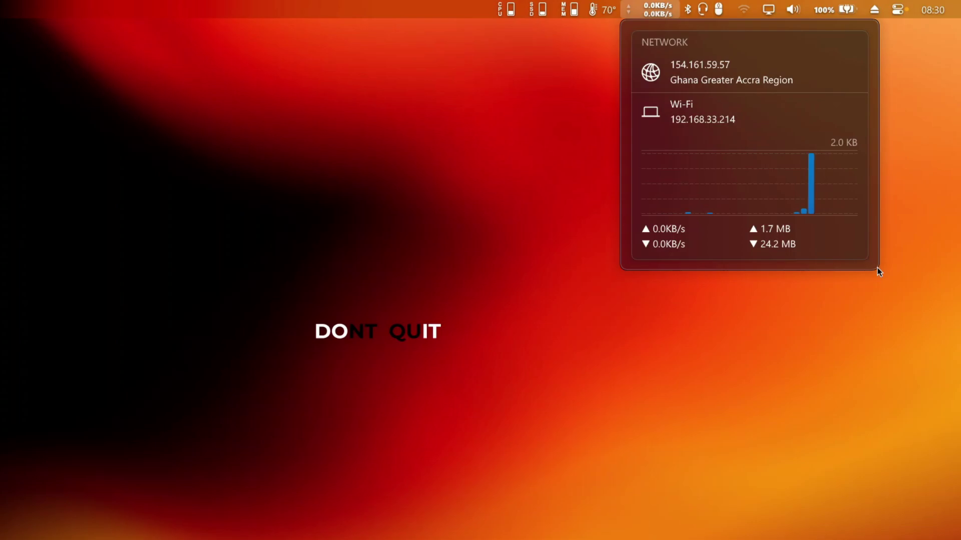
- Check the network, CPU temperature, memory, drive C: disk and CPU usage panels, then close the CPU panel
click(641, 4)
click(656, 6)
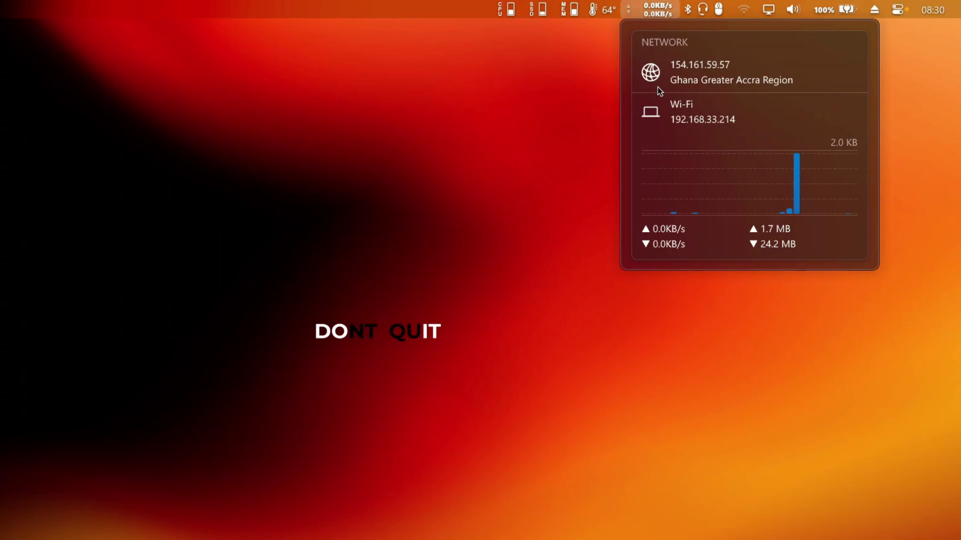
click(599, 11)
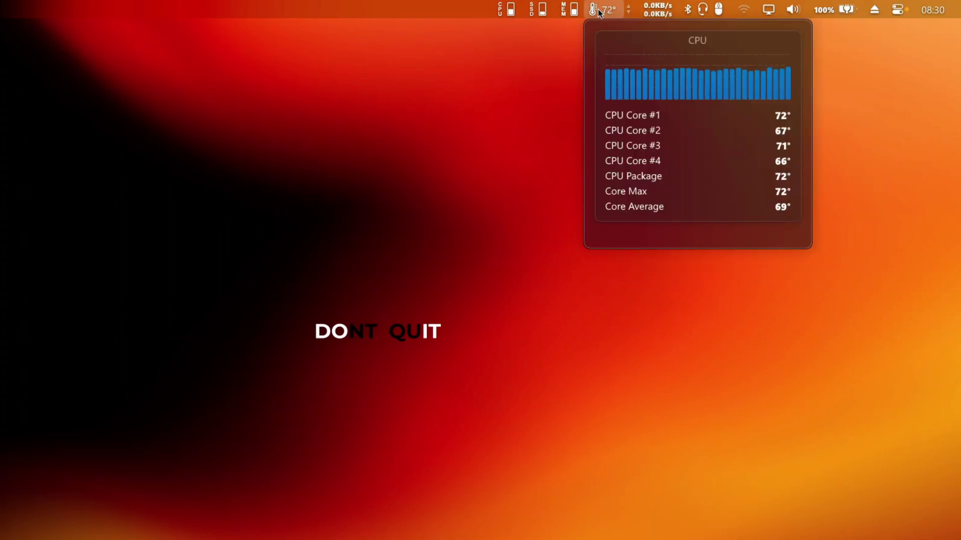
click(567, 9)
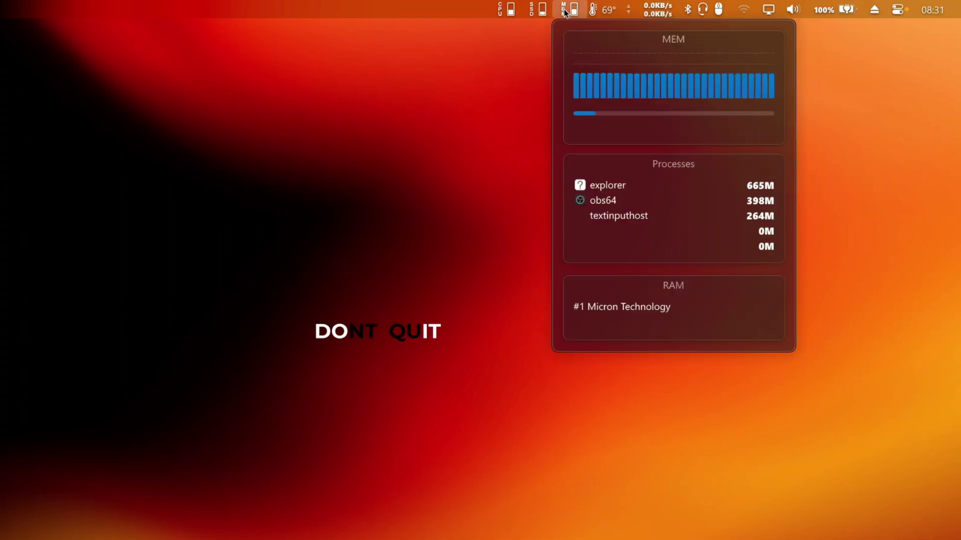
click(541, 11)
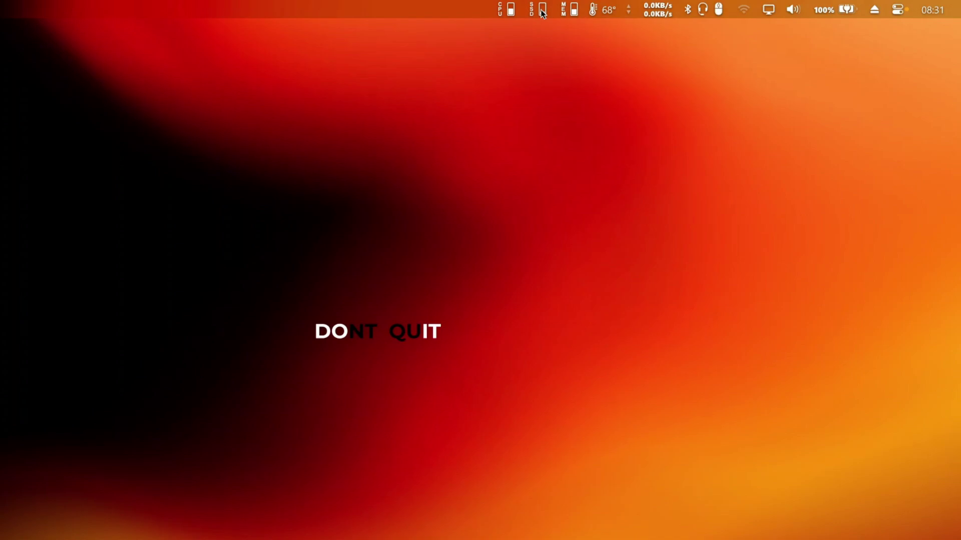
click(509, 12)
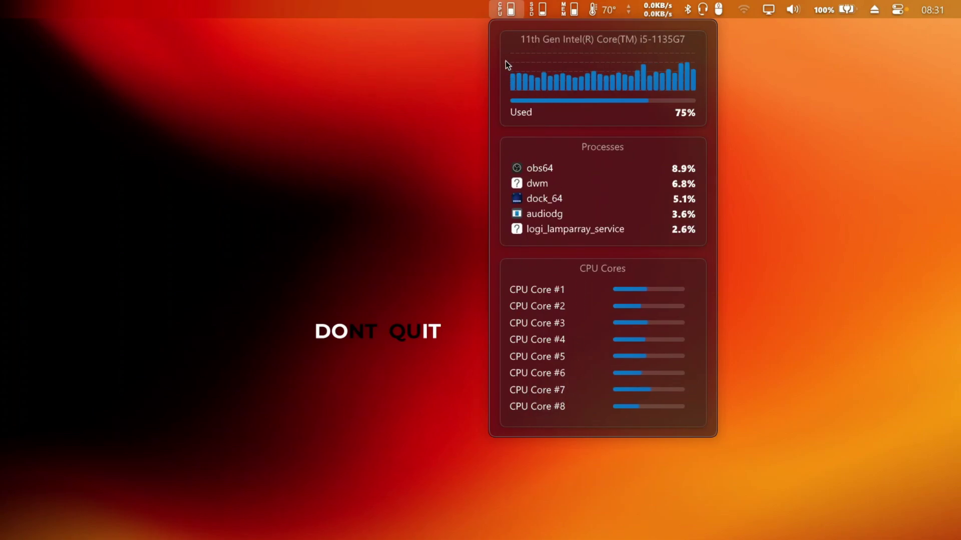
click(510, 10)
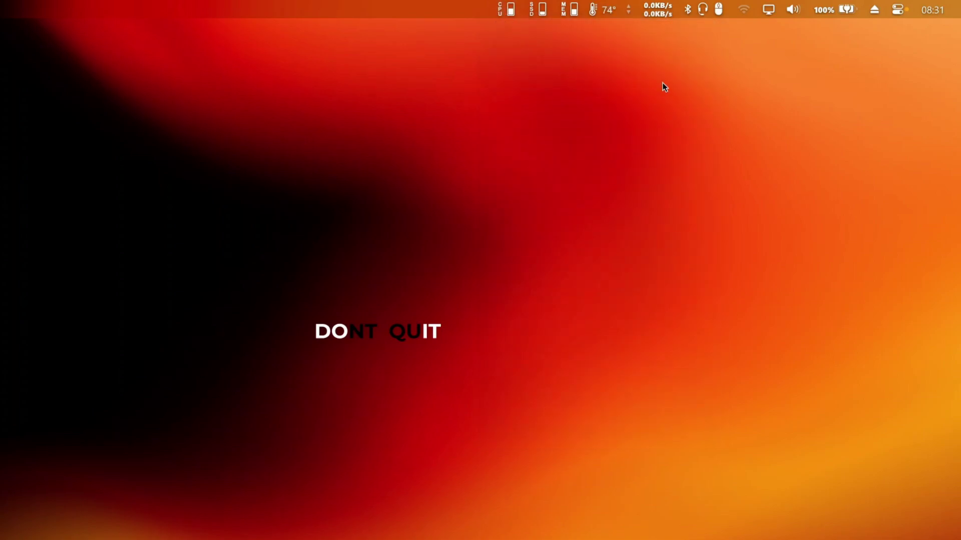
- View the network traffic details and the Wi-Fi network options, then close them
click(673, 4)
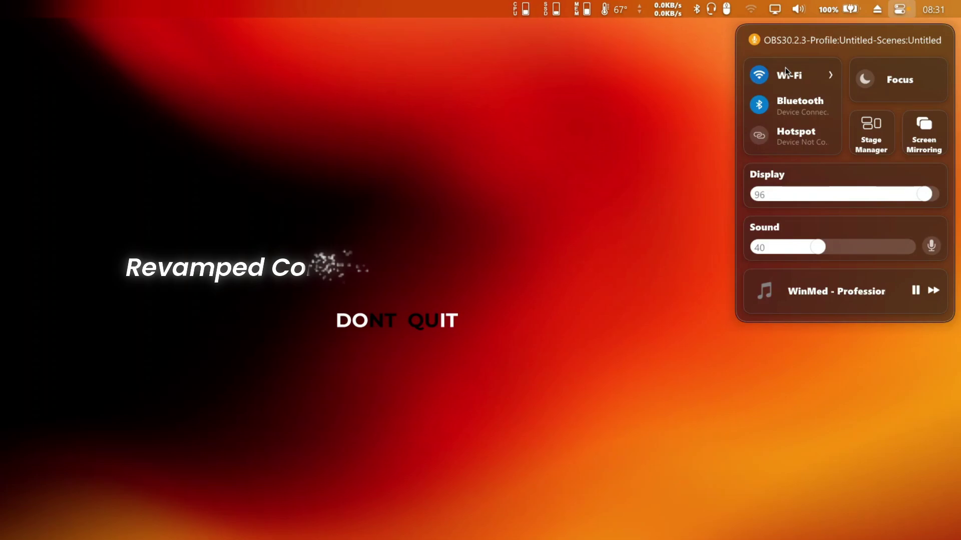
click(807, 75)
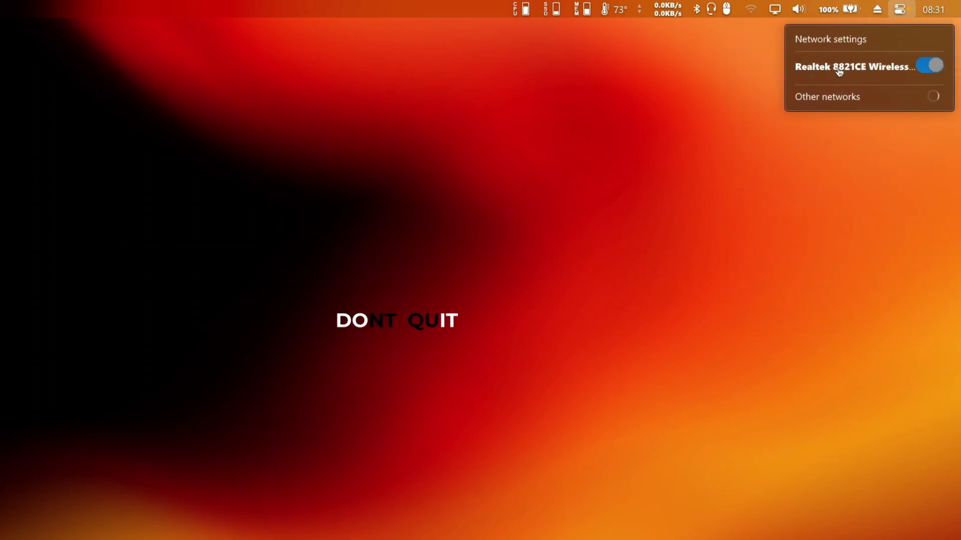
click(901, 9)
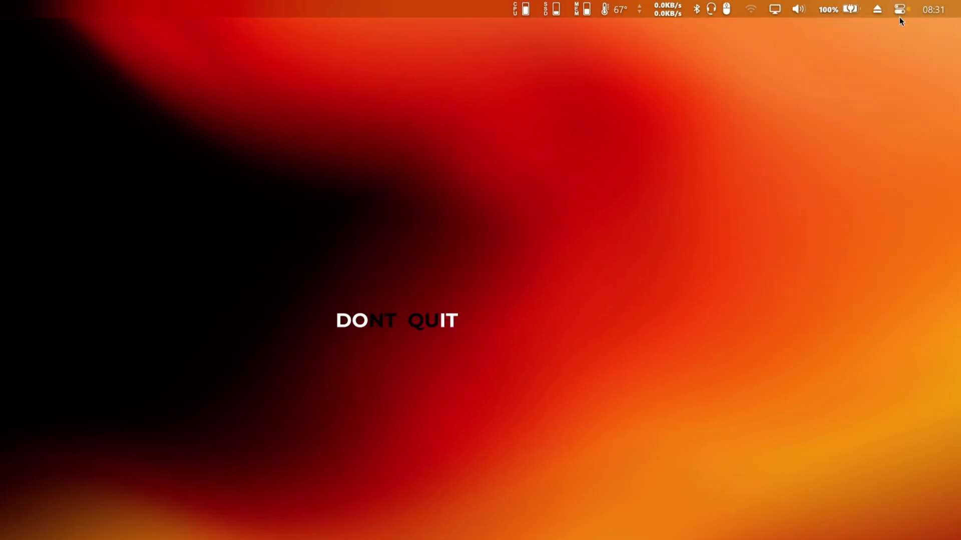
- Switch on Stage Manager for the W2442 display in Control Center and close the panel
click(900, 10)
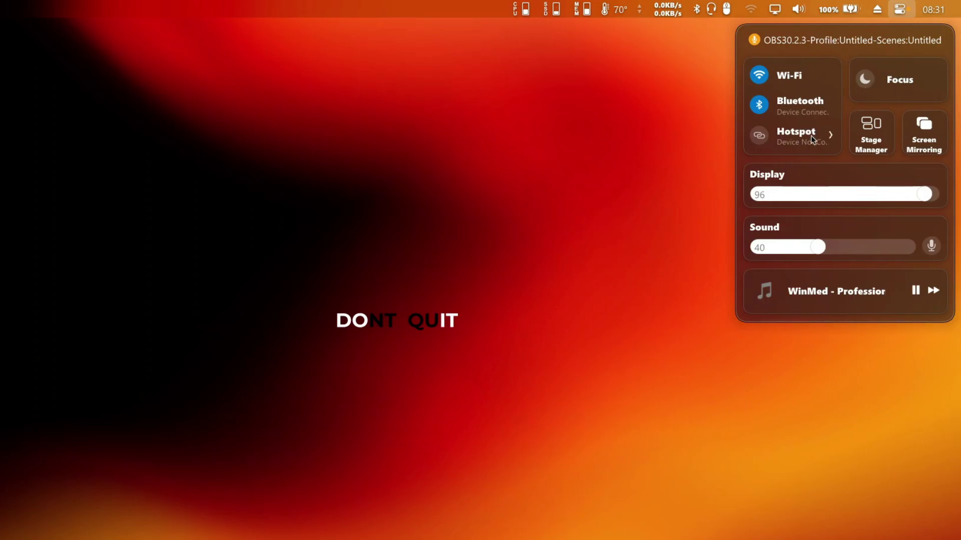
click(868, 139)
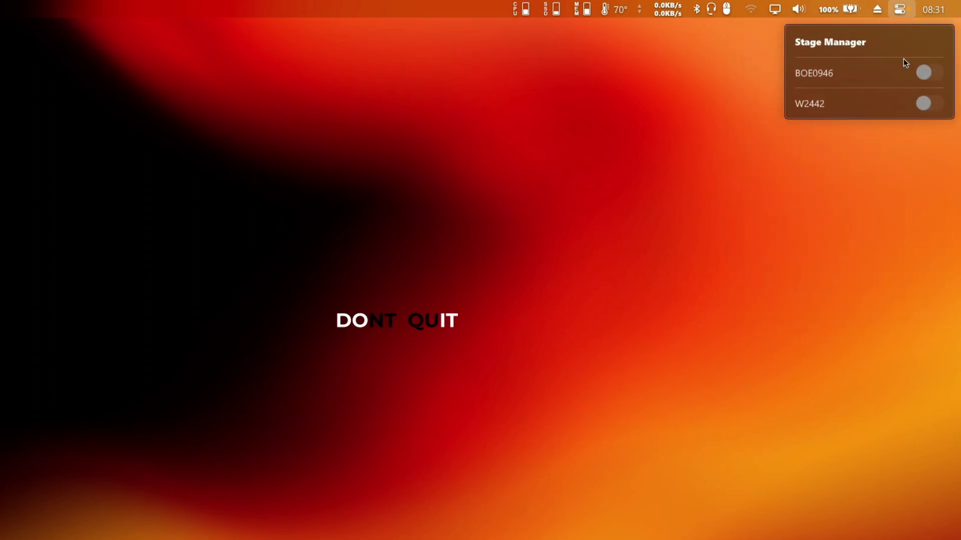
click(929, 103)
click(899, 11)
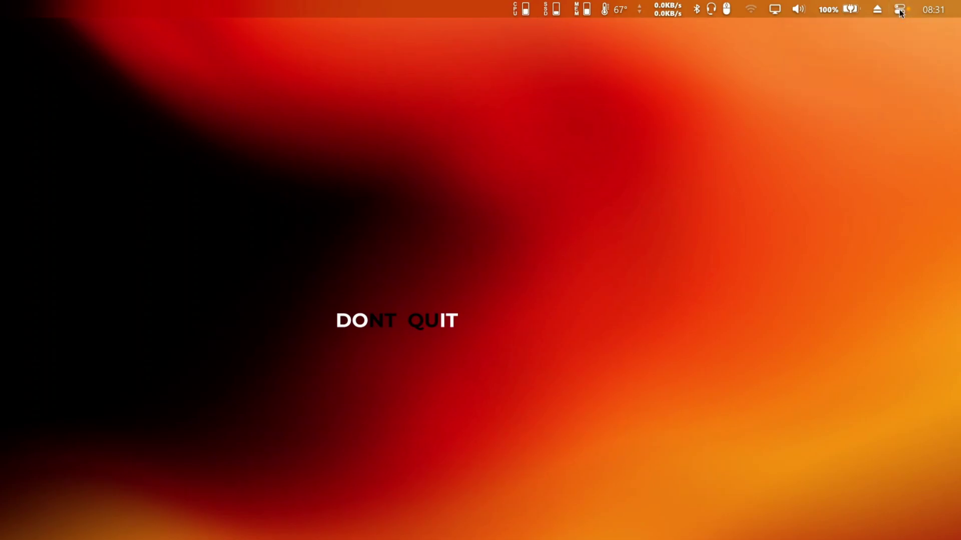
- Raise the Control Center sound slider from 40 to 57 and check the display brightness and mirroring options
click(899, 10)
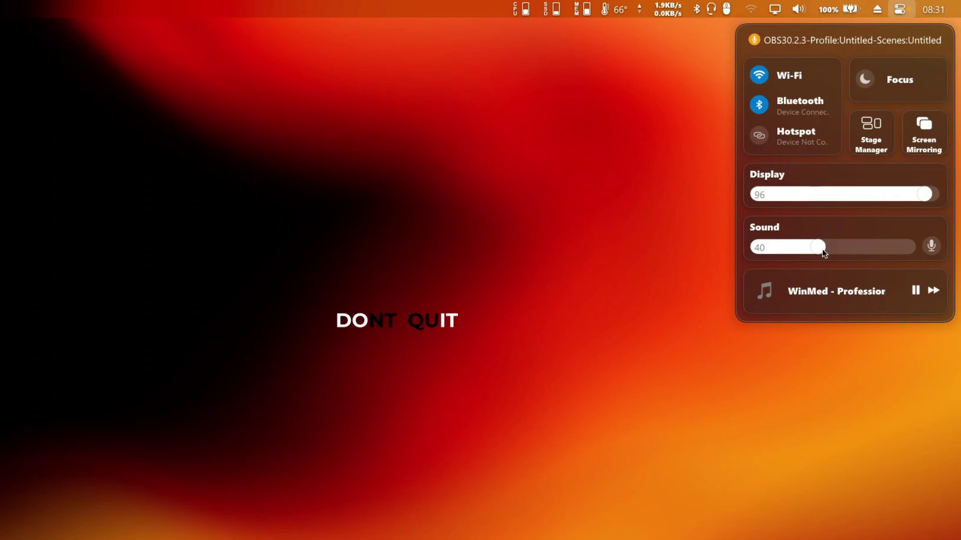
mouse_move(819, 246)
mouse_down()
mouse_move(923, 247)
mouse_move(829, 249)
mouse_up()
click(937, 176)
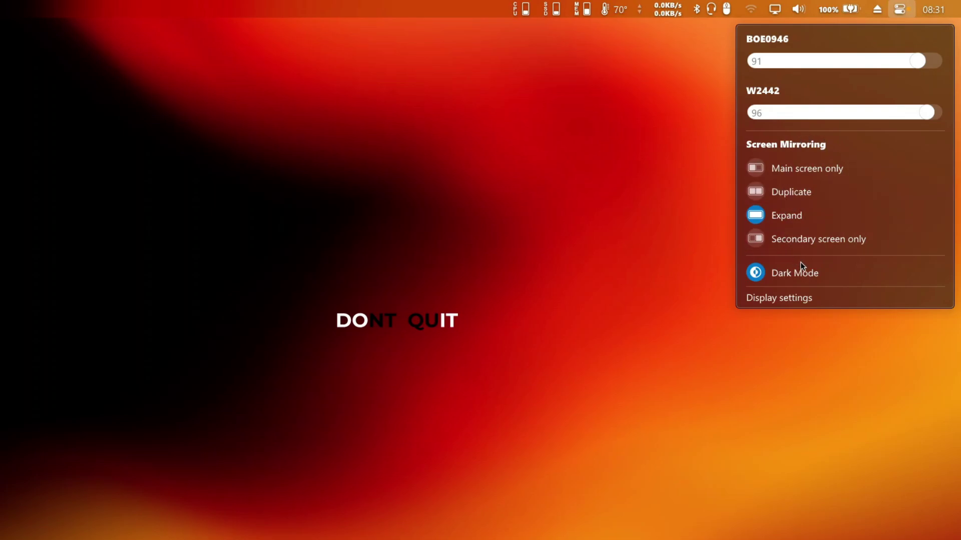
click(894, 11)
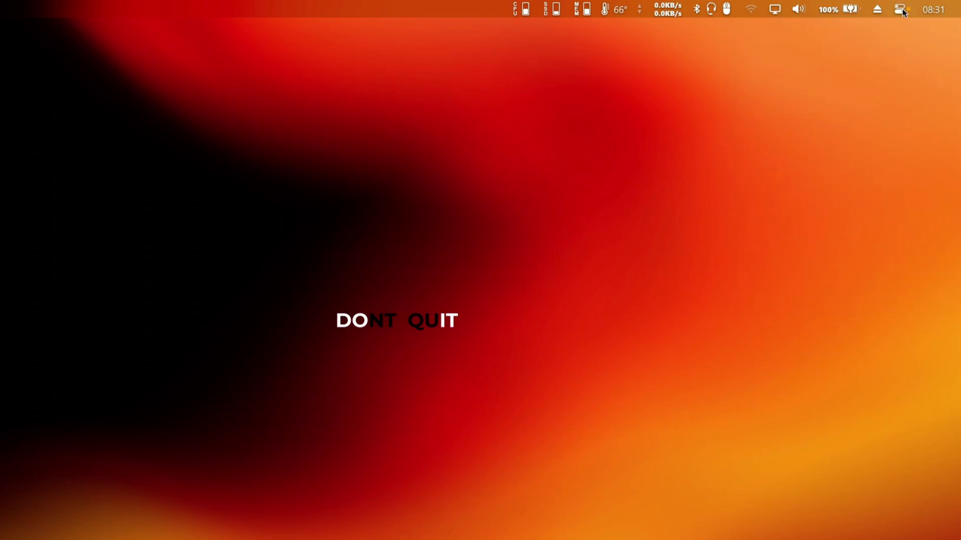
- Pause and resume the playing track in Control Center, then launch WinMed Player from the dock
click(900, 10)
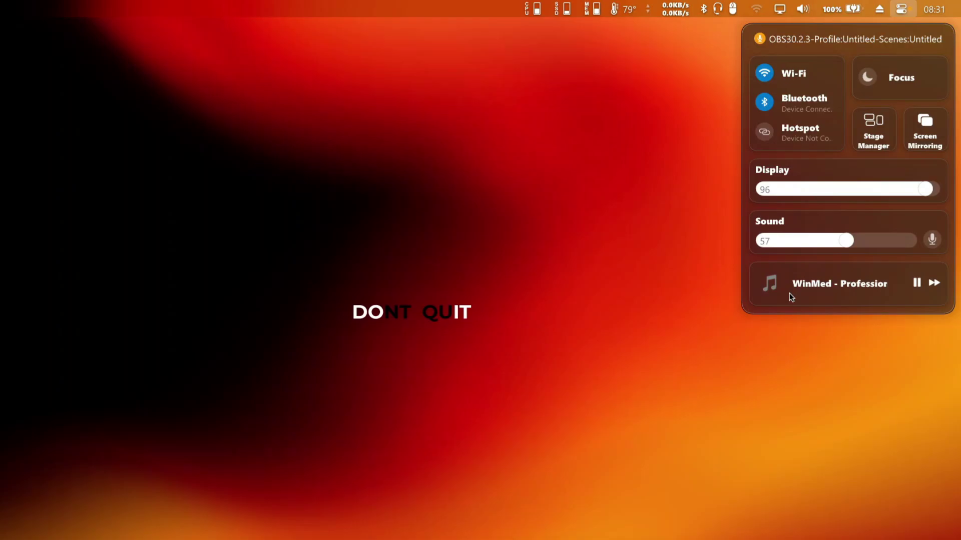
click(918, 275)
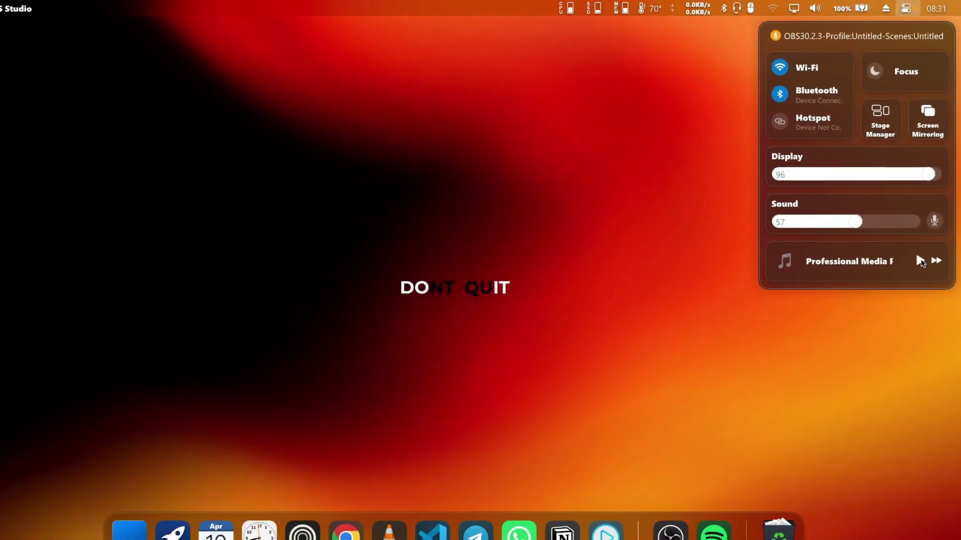
click(920, 249)
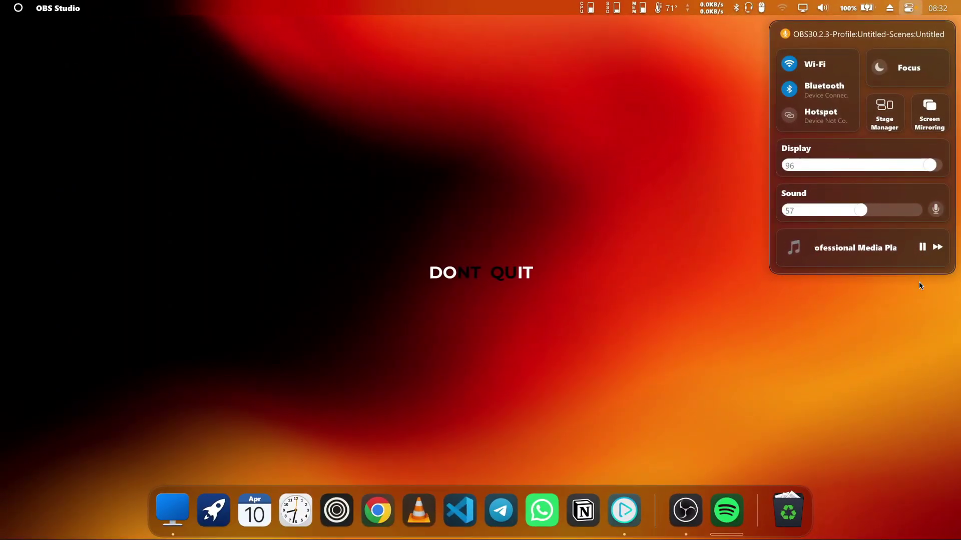
click(831, 301)
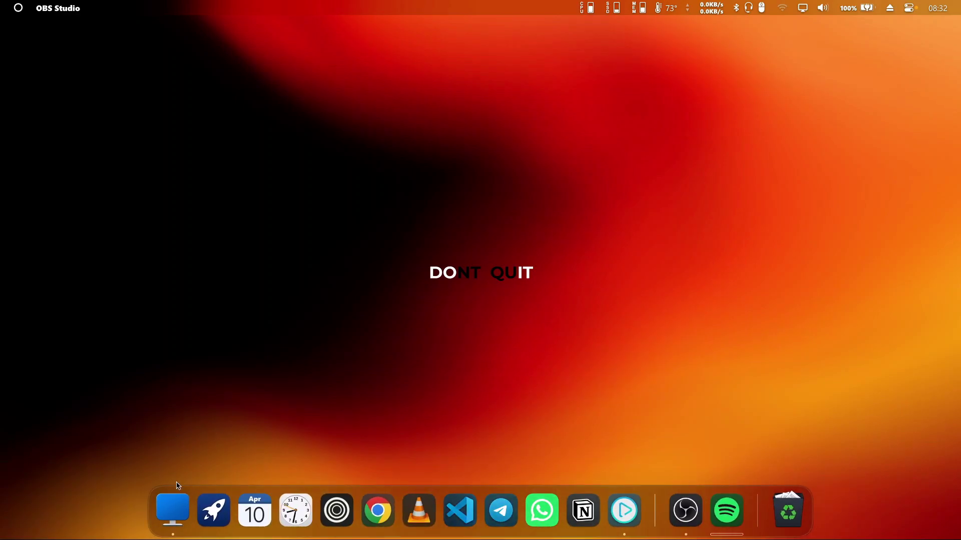
click(625, 504)
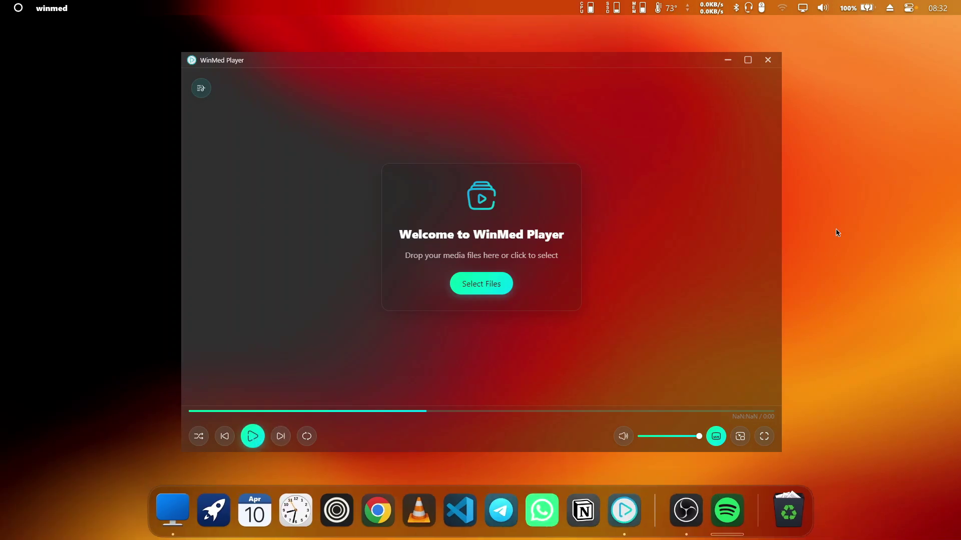
- Minimize WinMed Player, open the Advanced dock page and apply the top-row mask styles one to four
click(728, 61)
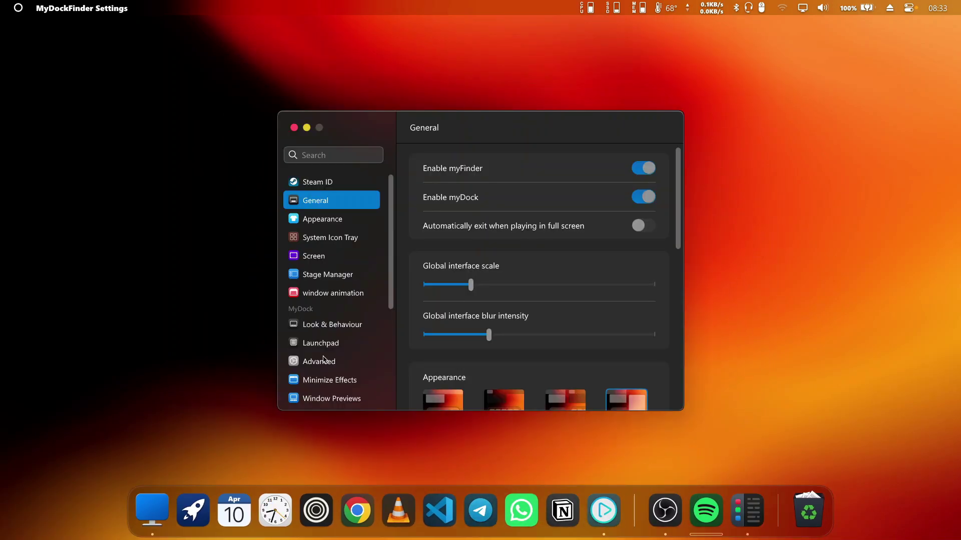
click(324, 361)
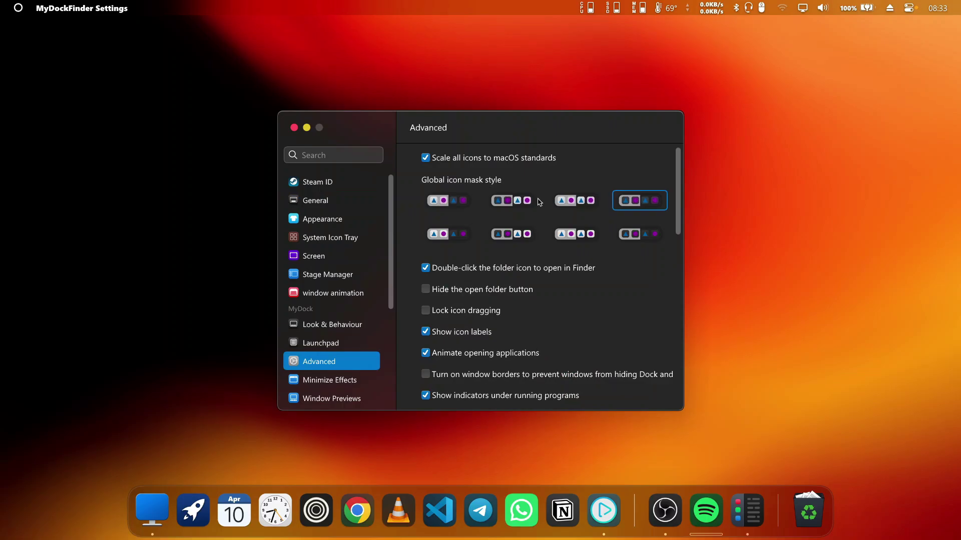
click(433, 201)
click(537, 201)
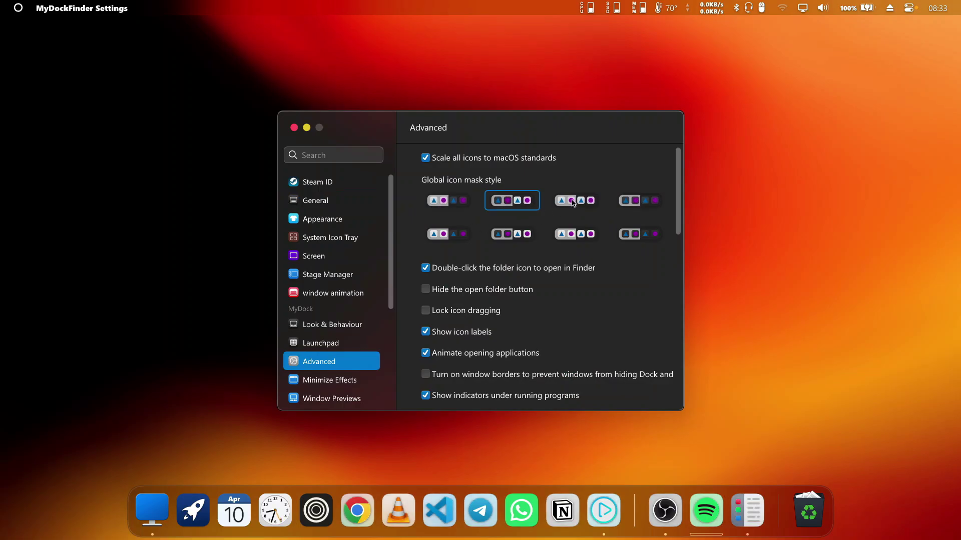
click(574, 203)
click(617, 205)
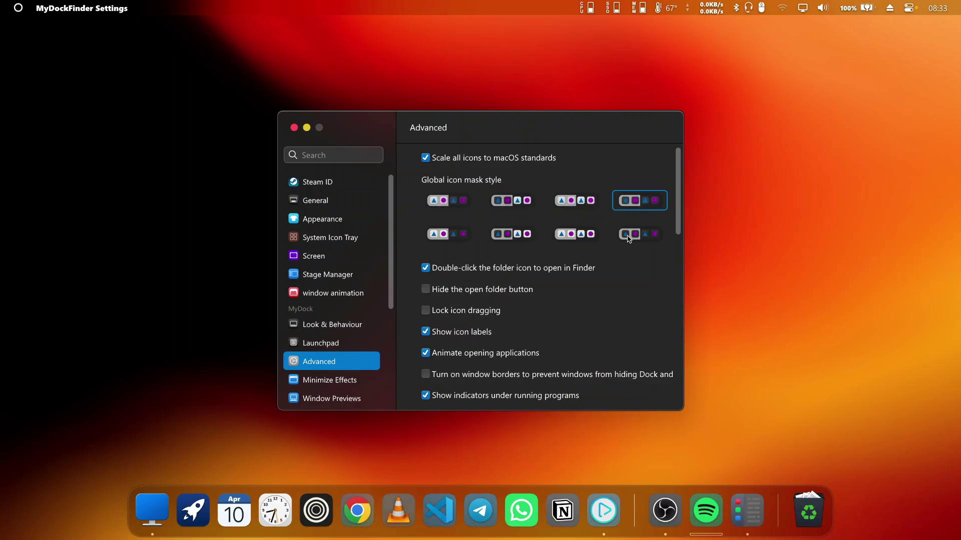
- Try the four bottom-row mask styles and the third top one, settling on the fourth top-row style
click(620, 235)
click(566, 236)
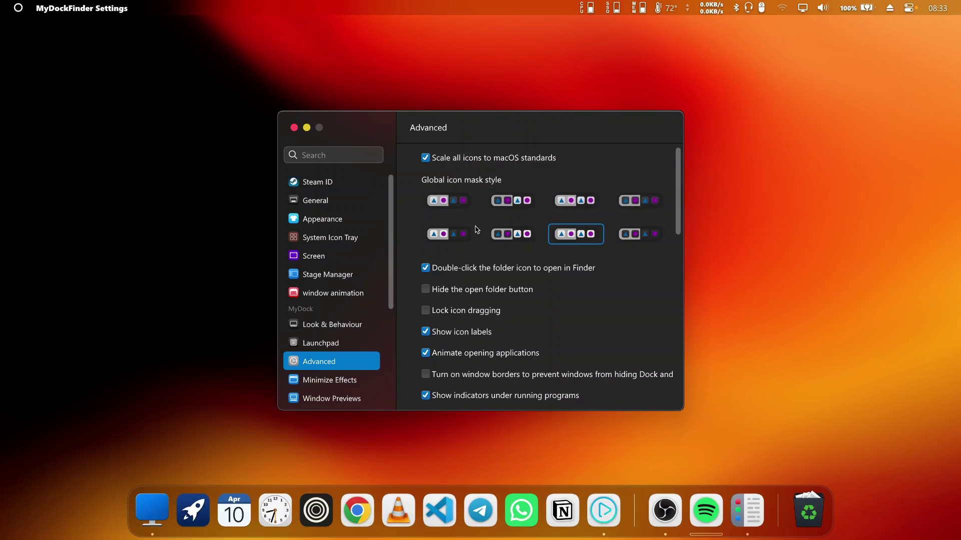
click(515, 239)
click(447, 235)
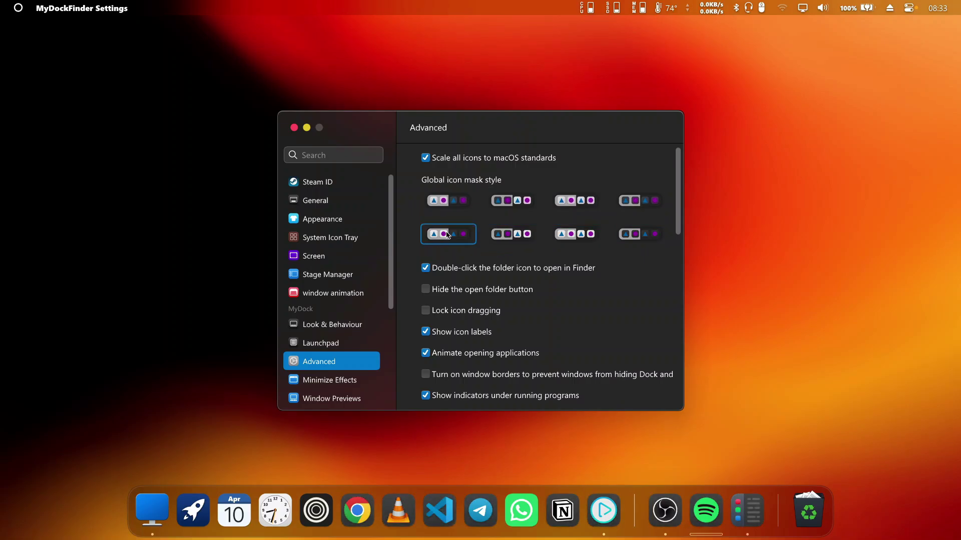
click(582, 200)
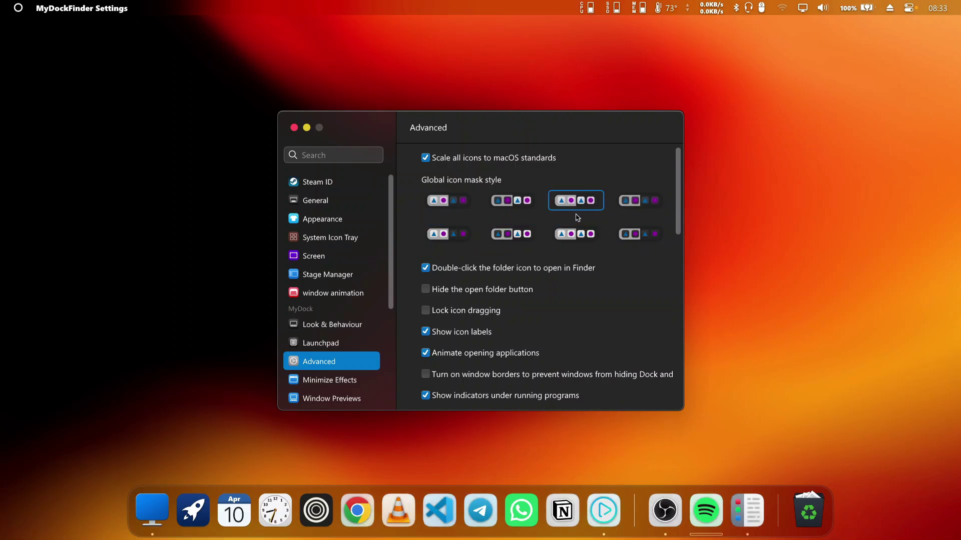
click(645, 206)
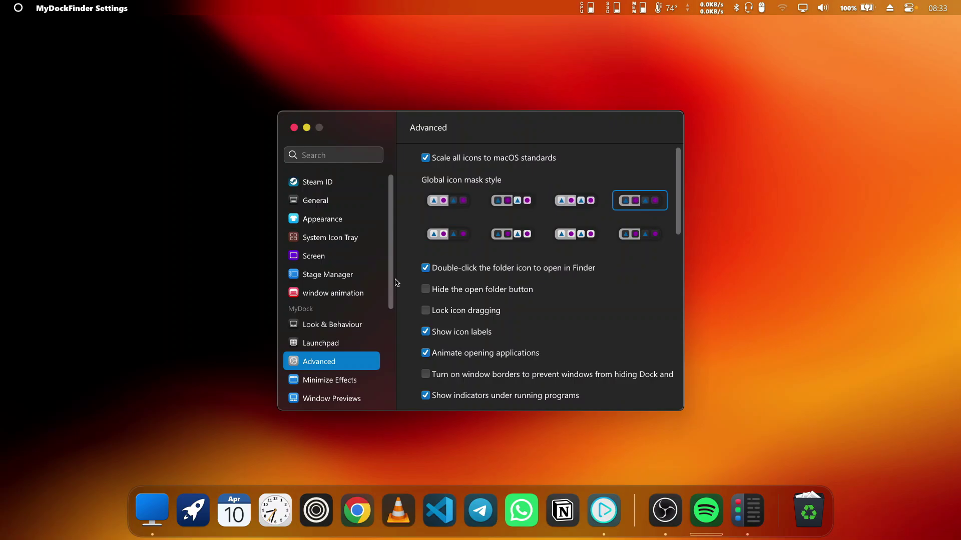
- Browse the Launchpad, dock Look & Behaviour and Minimize Effects settings pages
scroll(400, 280, down, 10)
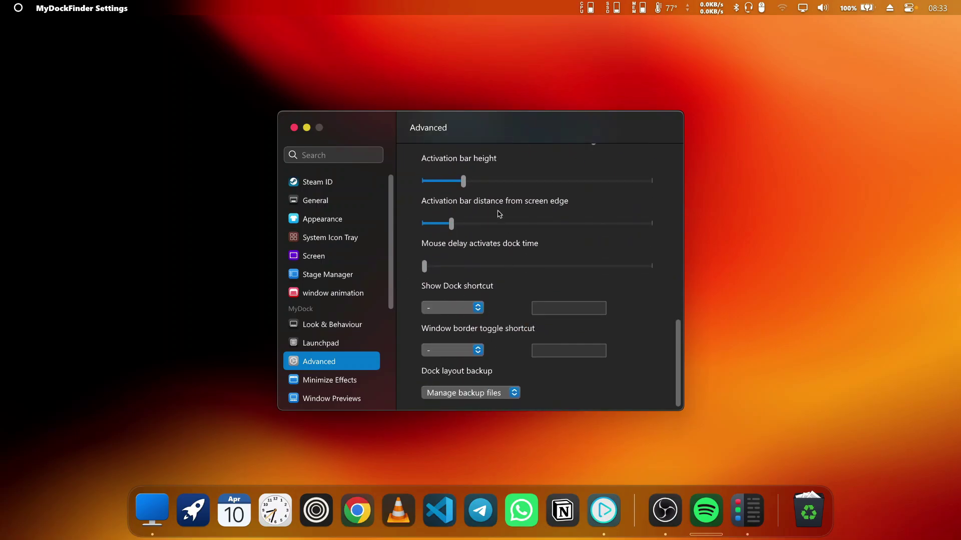
scroll(499, 214, up, 3)
click(332, 343)
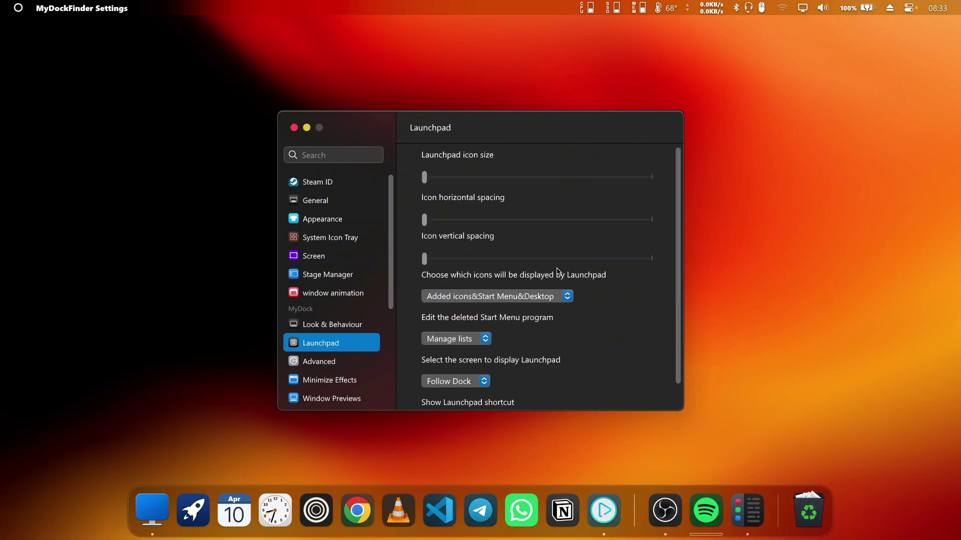
scroll(557, 271, down, 2)
click(301, 328)
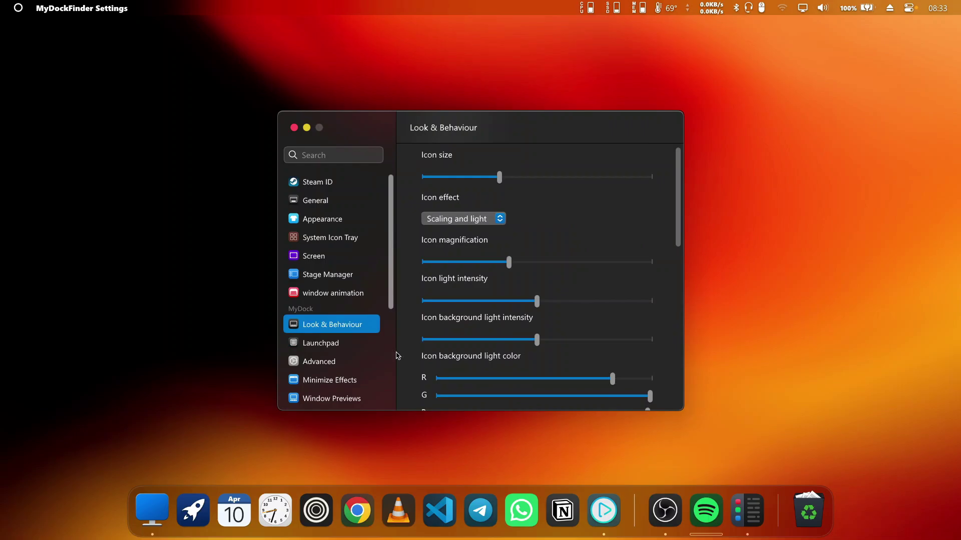
scroll(523, 304, down, 10)
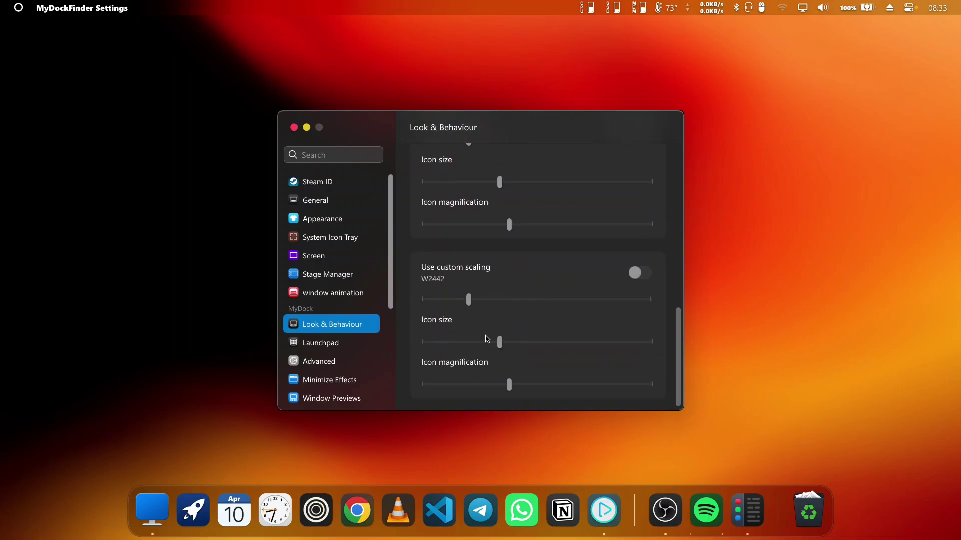
click(345, 381)
scroll(592, 290, down, 2)
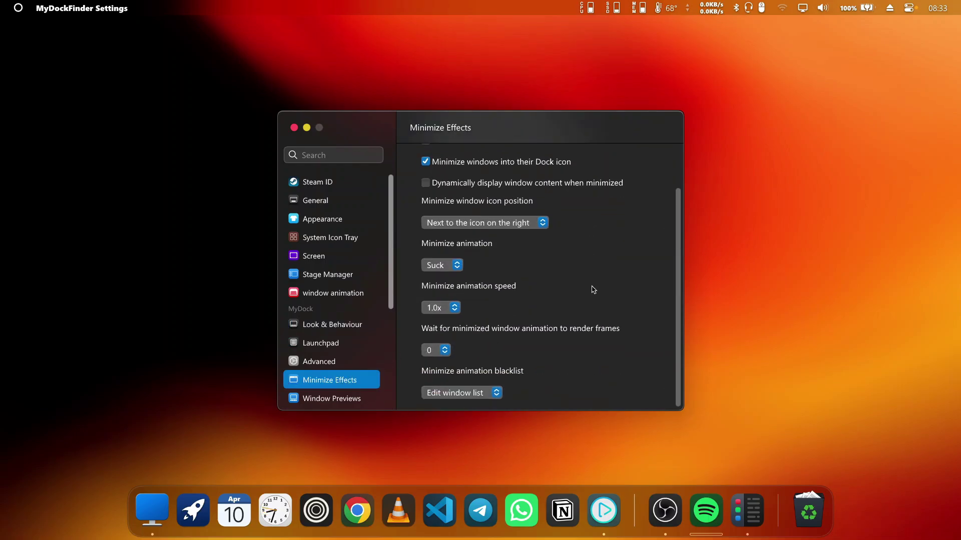
- Set the window opening animation to the fourth effect and close Settings
click(341, 400)
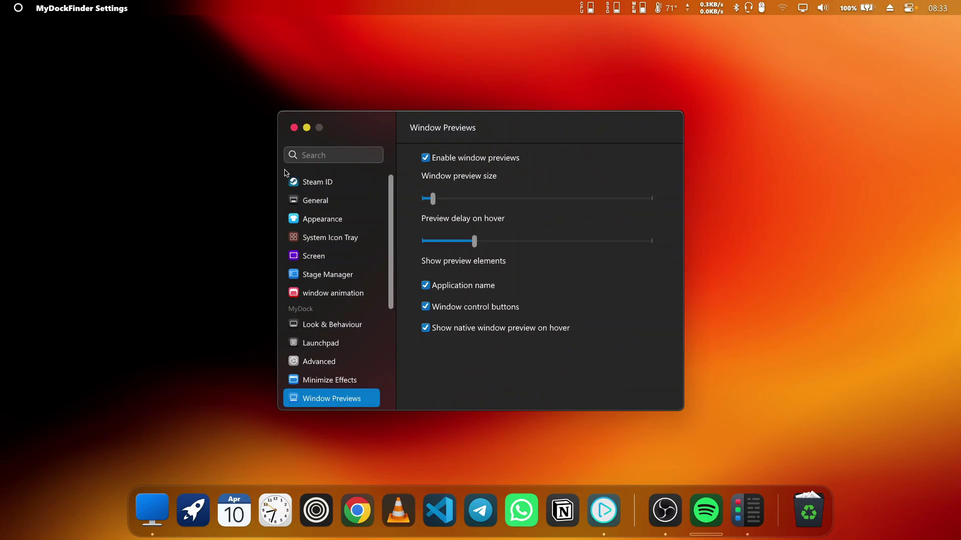
click(336, 299)
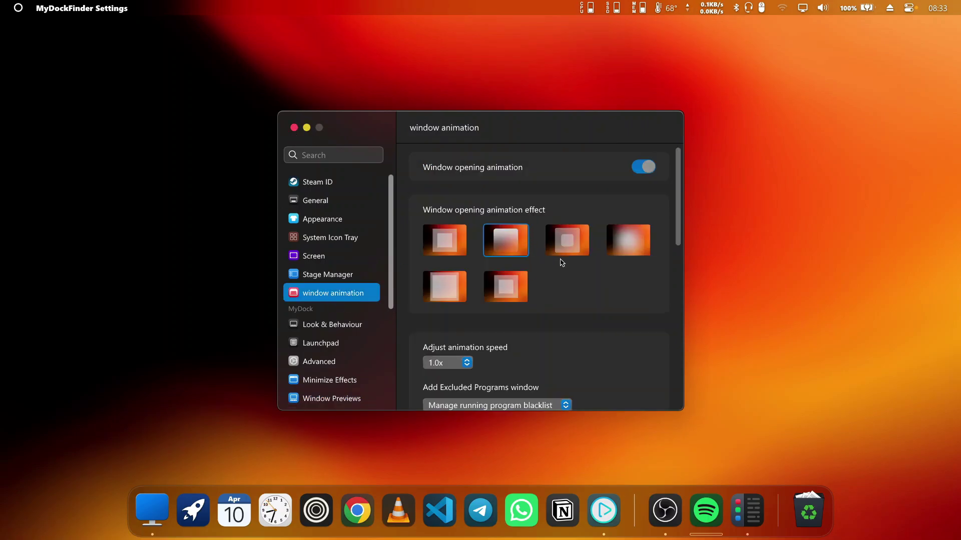
click(650, 235)
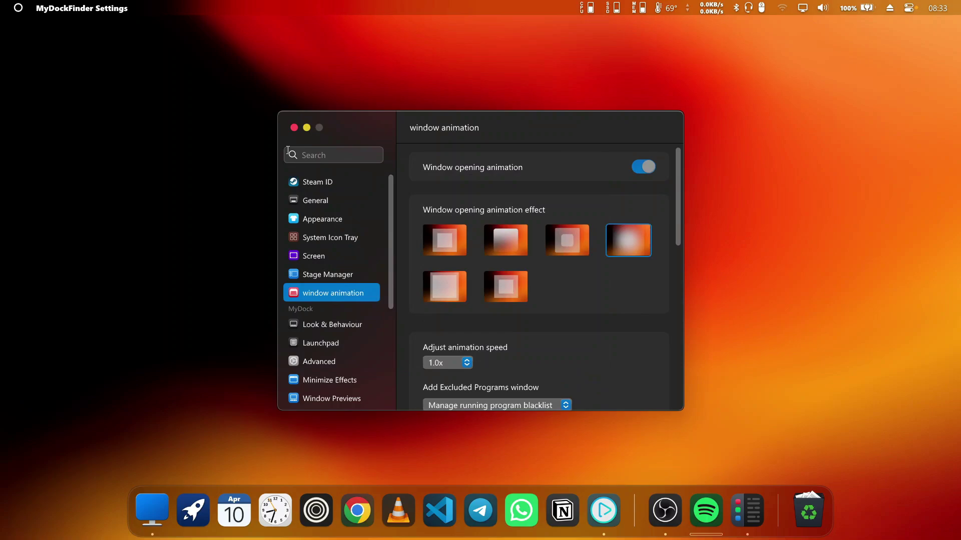
click(294, 128)
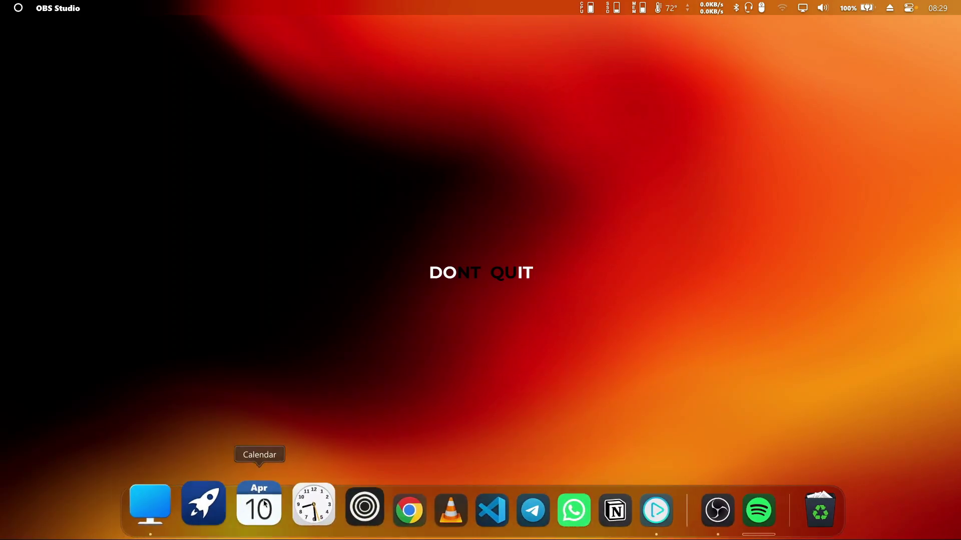
- Open the dock preferences and move through Look & Behaviour and Launchpad to the Advanced page
right_click(768, 495)
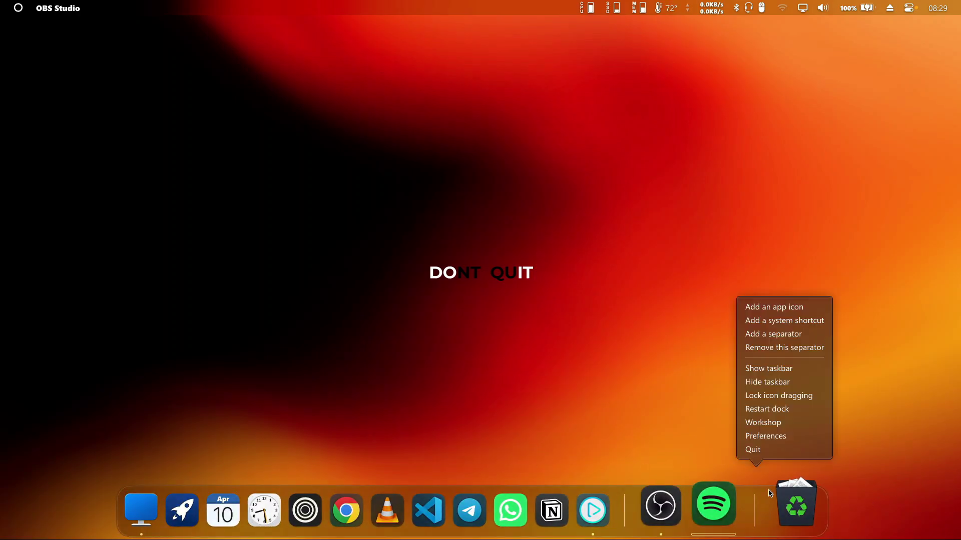
click(777, 439)
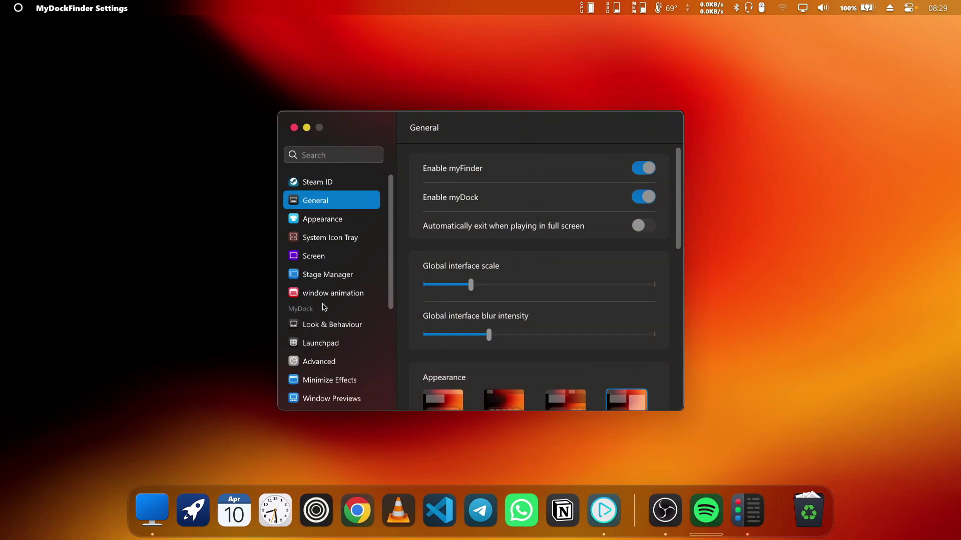
click(321, 328)
click(340, 346)
click(332, 363)
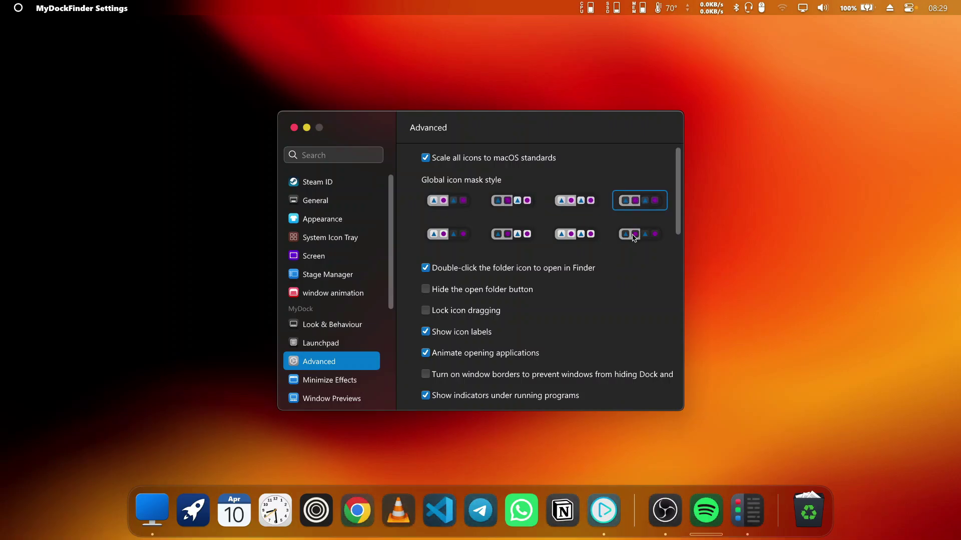
- Apply the third and second bottom-row mask styles, then the third, second and first top-row styles
click(576, 234)
click(508, 242)
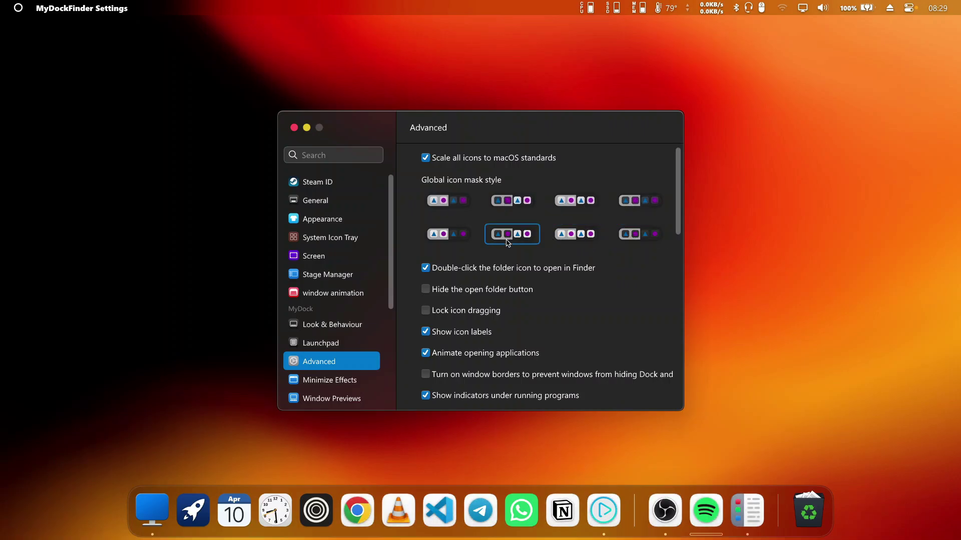
click(561, 196)
click(511, 200)
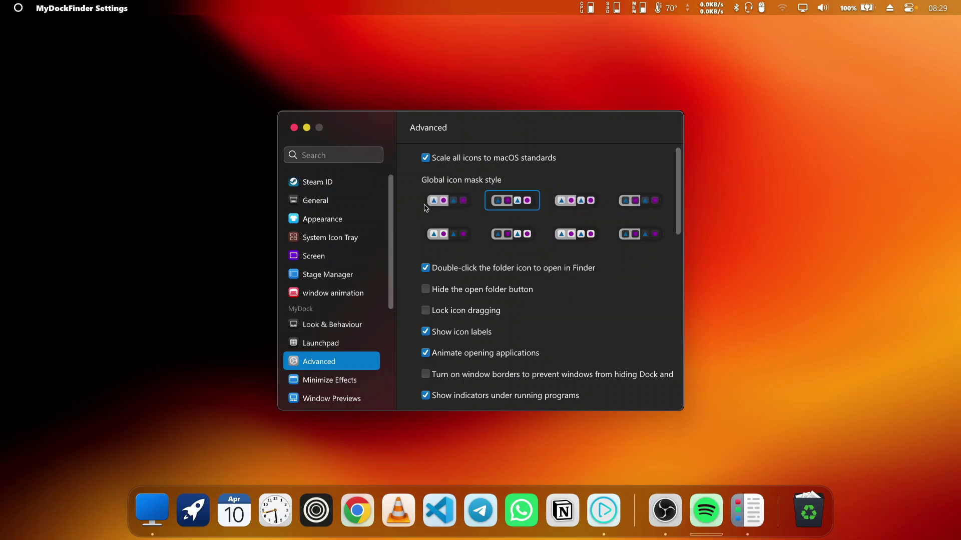
click(447, 205)
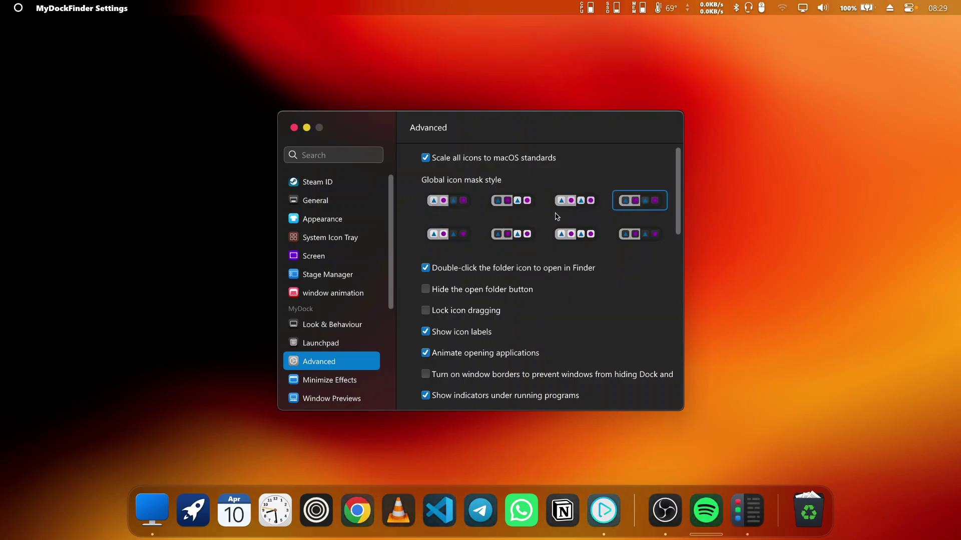
- Browse the Minimize Effects, Window Previews, MyFinder Look & Behaviour, Time & Date and Audio pages
click(323, 386)
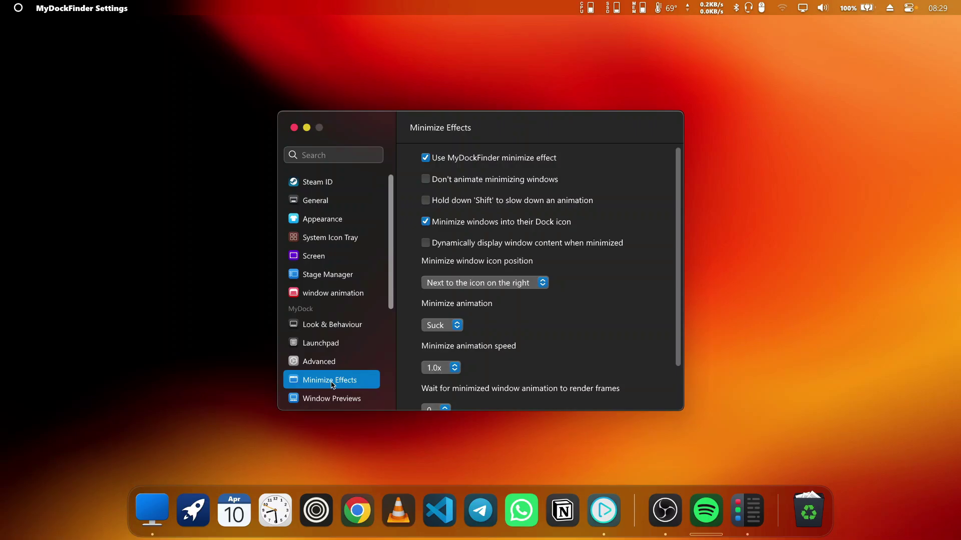
scroll(341, 345, down, 3)
click(350, 302)
click(336, 341)
click(336, 369)
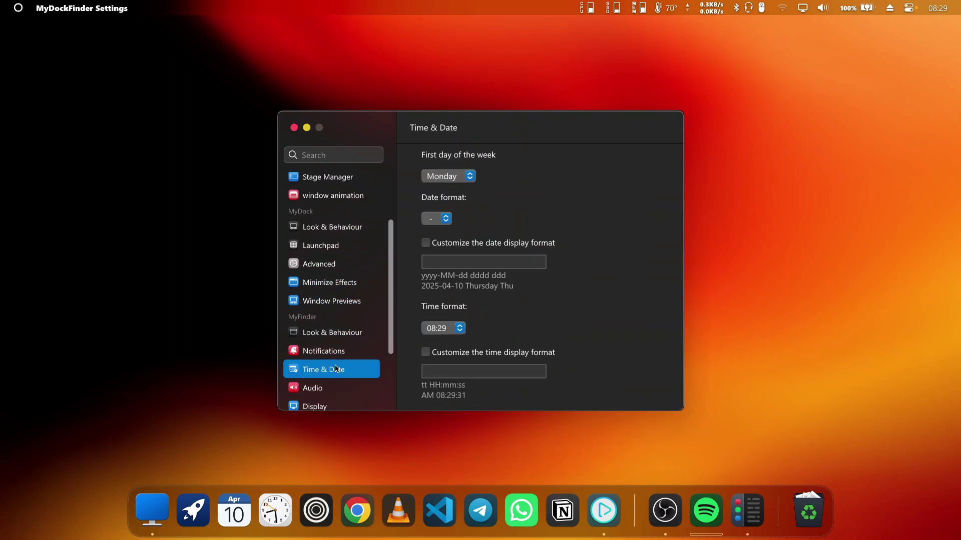
click(336, 388)
scroll(336, 360, down, 3)
- Visit the Display, Network, Hardware Status, Battery and Dynamic Wallpapers pages, ending on Audio
click(342, 309)
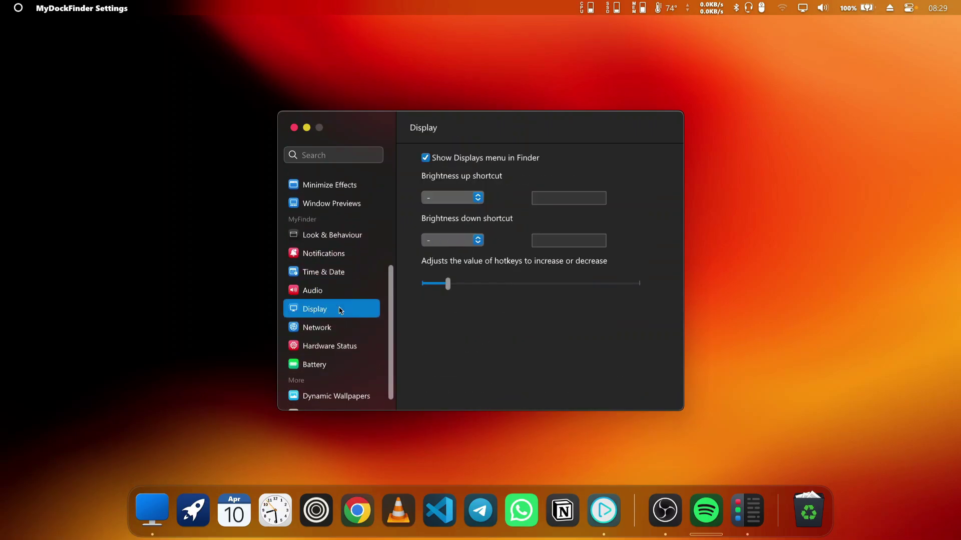
click(335, 327)
click(330, 350)
click(329, 366)
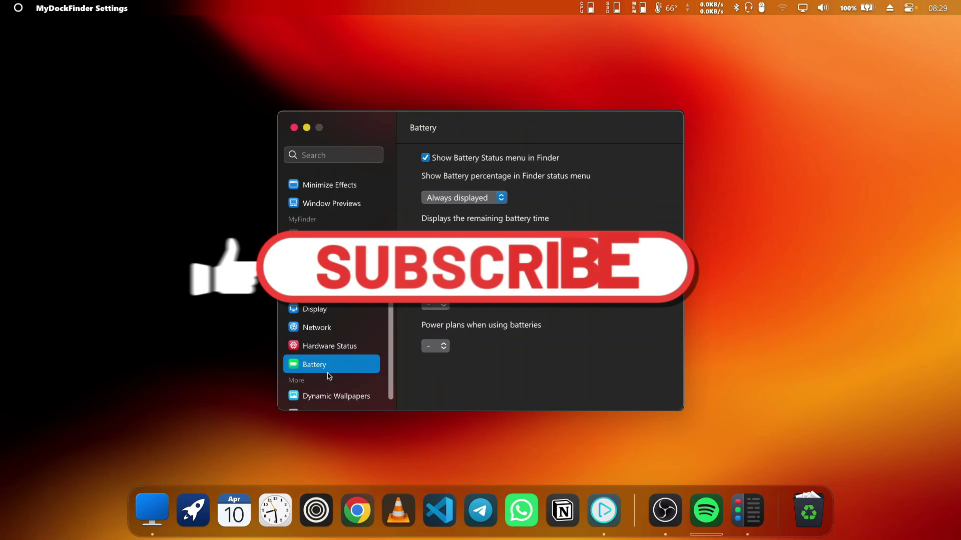
click(325, 393)
click(347, 347)
click(346, 313)
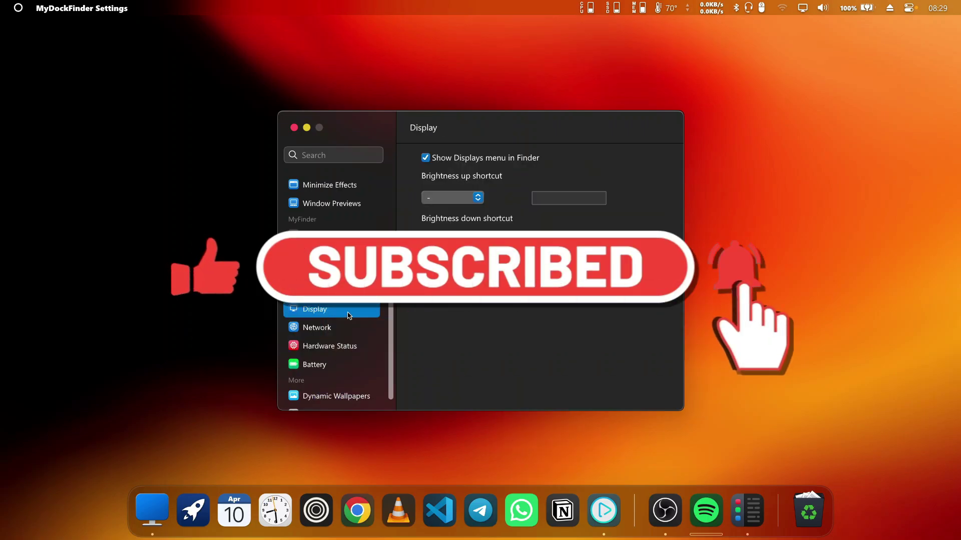
click(335, 291)
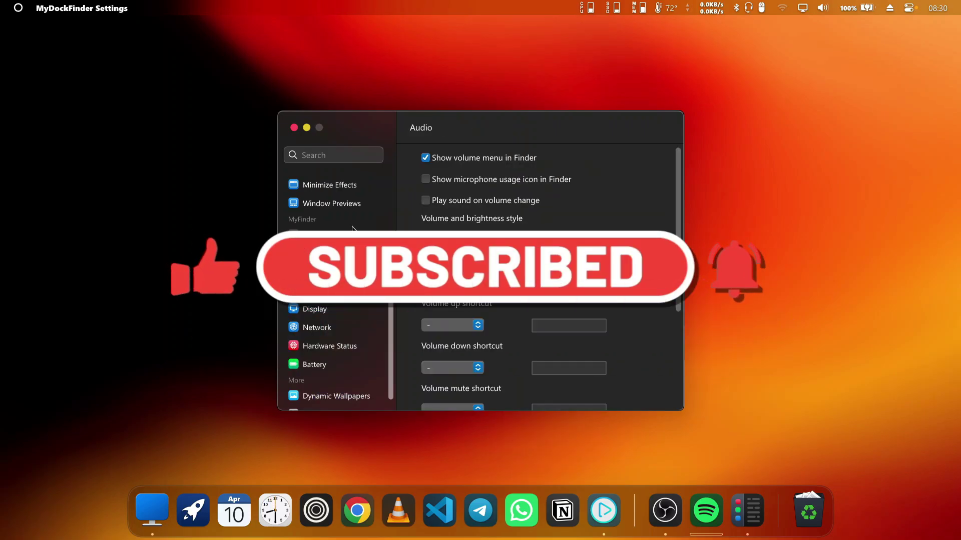